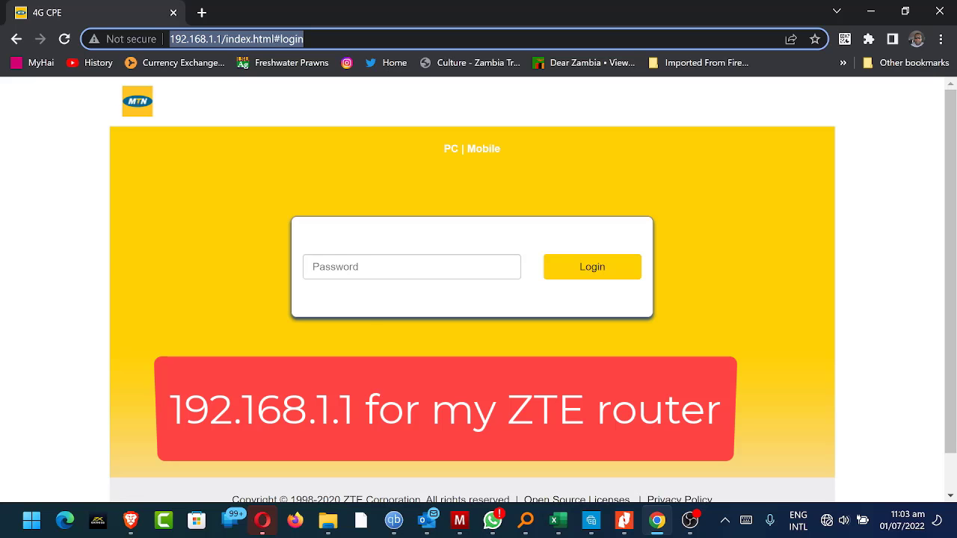
# Open the router's admin page at 192.168.1.1 and log in with the saved router password.
pyautogui.write('192.168.1.1')
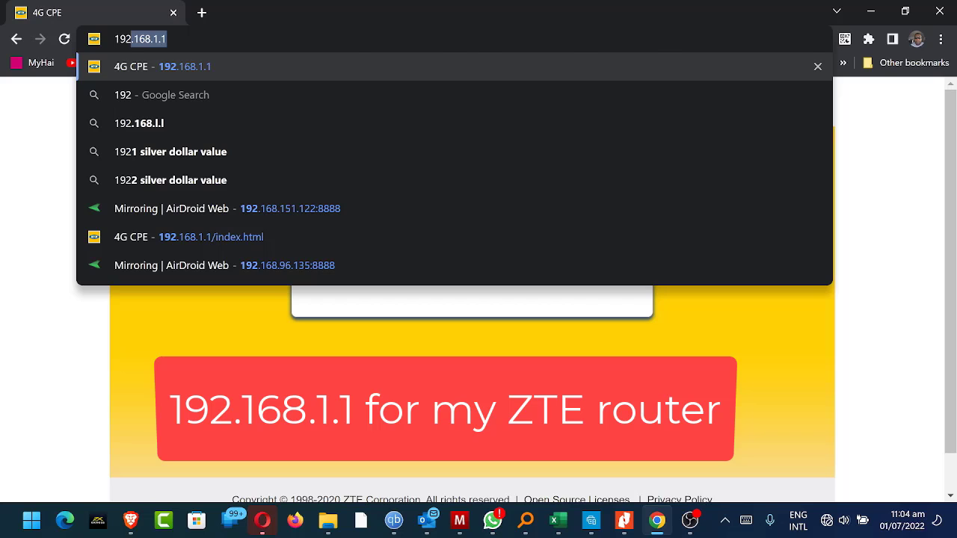
pyautogui.press('Return')
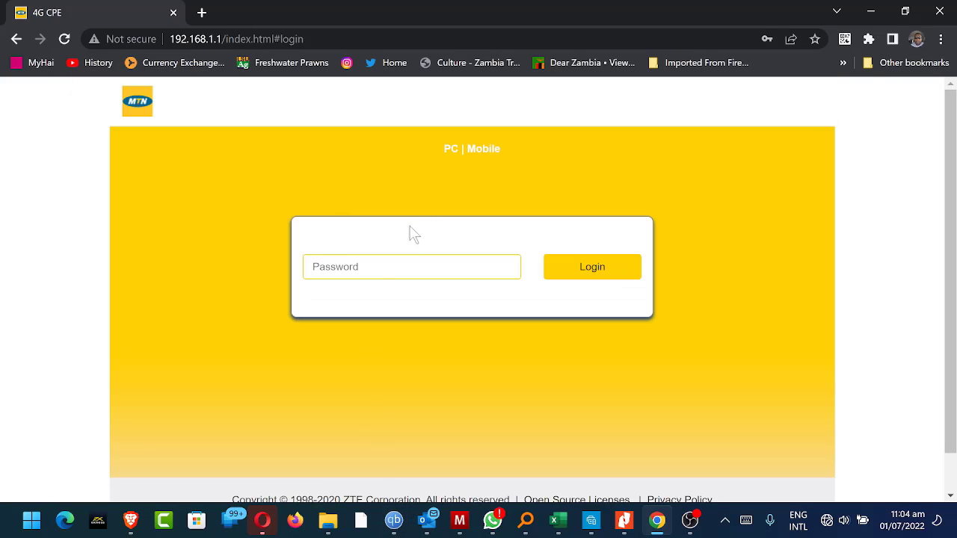
pyautogui.click(384, 273)
pyautogui.click(420, 305)
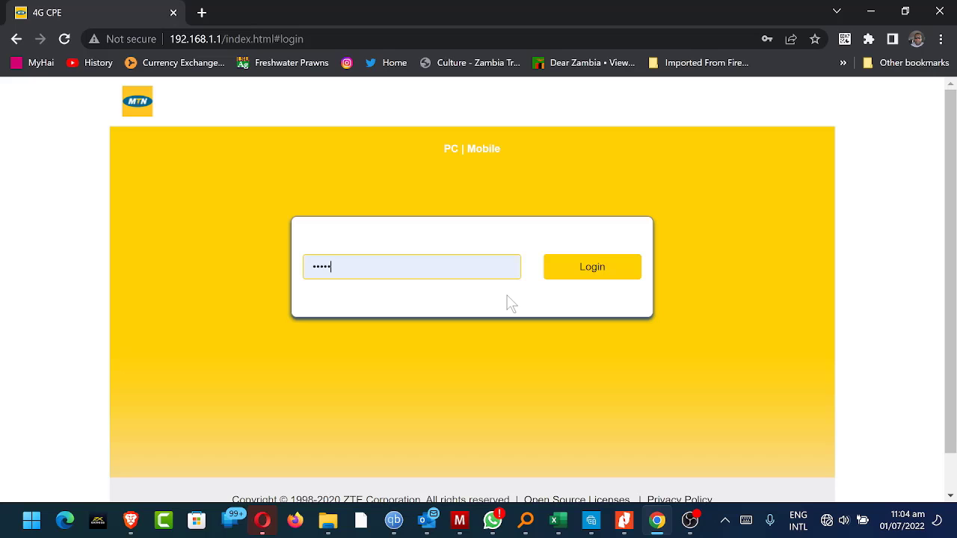
pyautogui.click(592, 269)
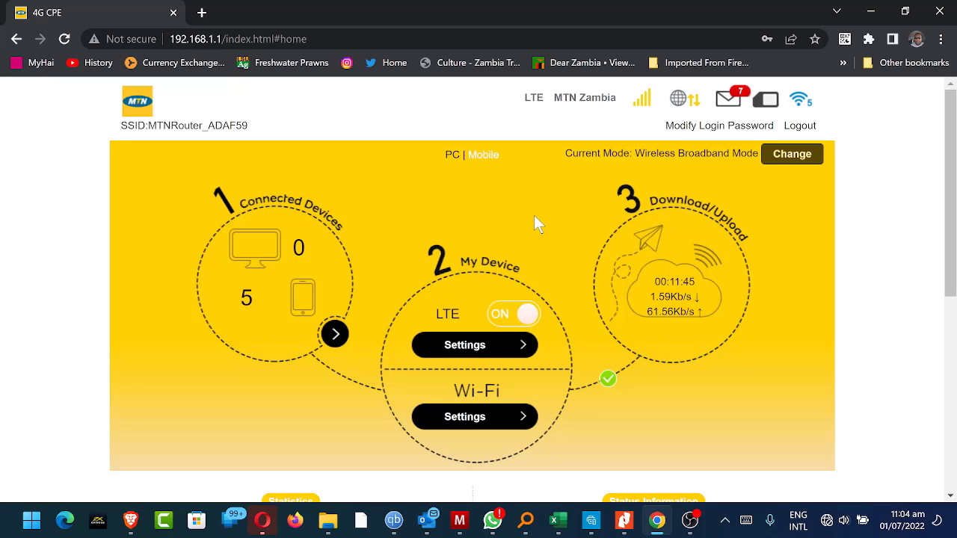
# Send the USSD code *123# from the router's USSD page to check the router's number.
pyautogui.scroll(-1, 537, 217)
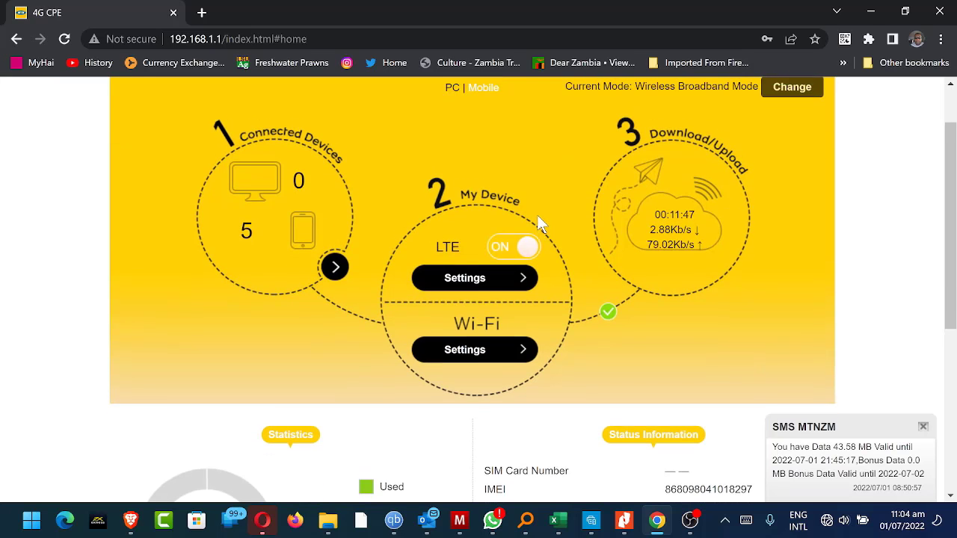
pyautogui.scroll(1, 538, 217)
pyautogui.scroll(-4, 538, 214)
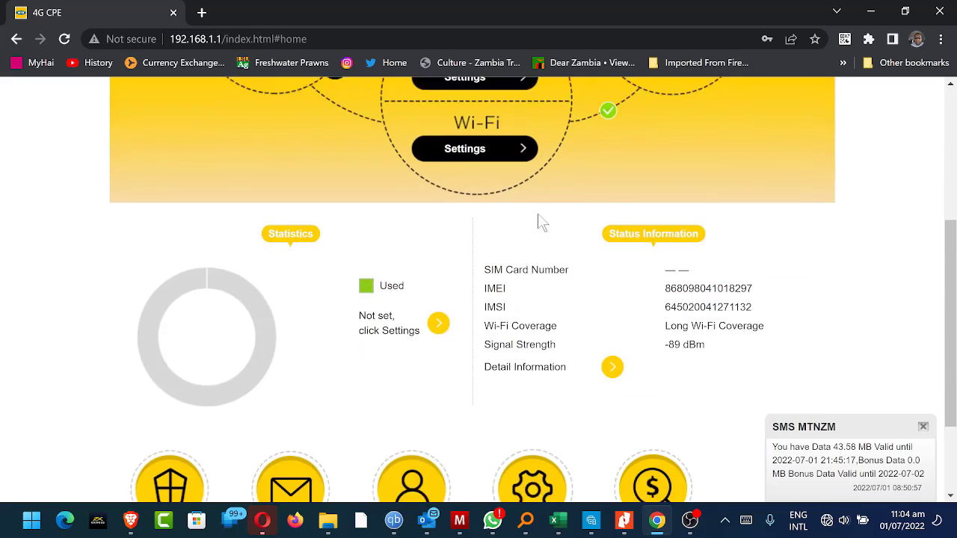
pyautogui.scroll(-1, 538, 214)
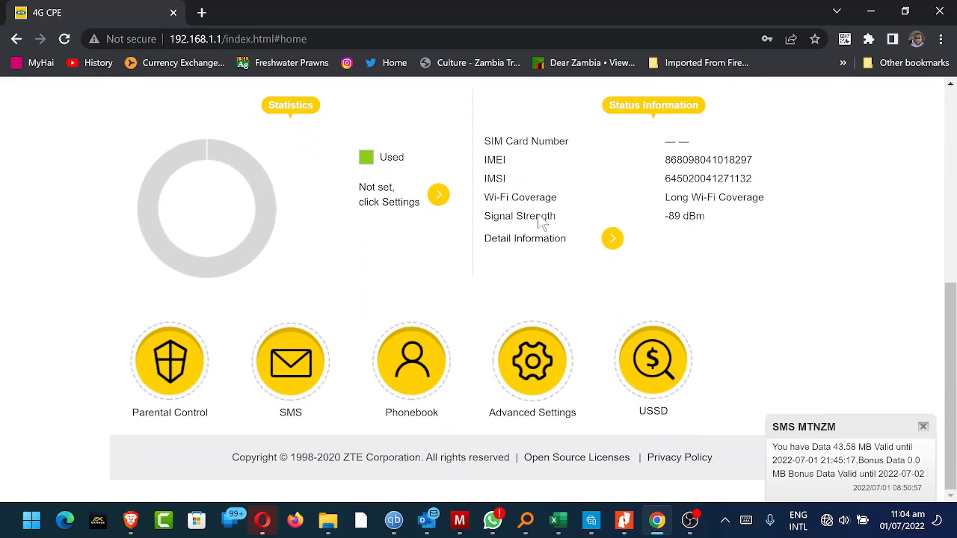
pyautogui.click(653, 366)
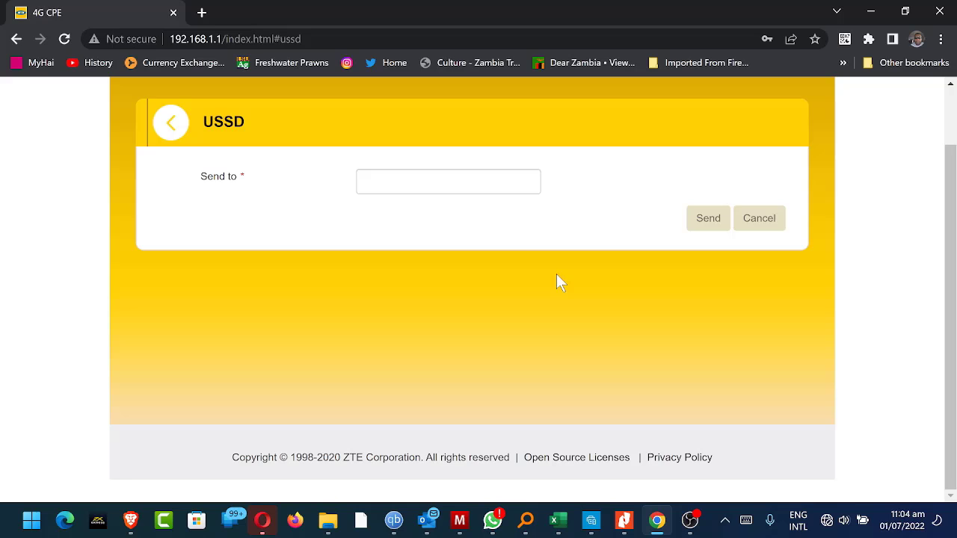
pyautogui.click(483, 187)
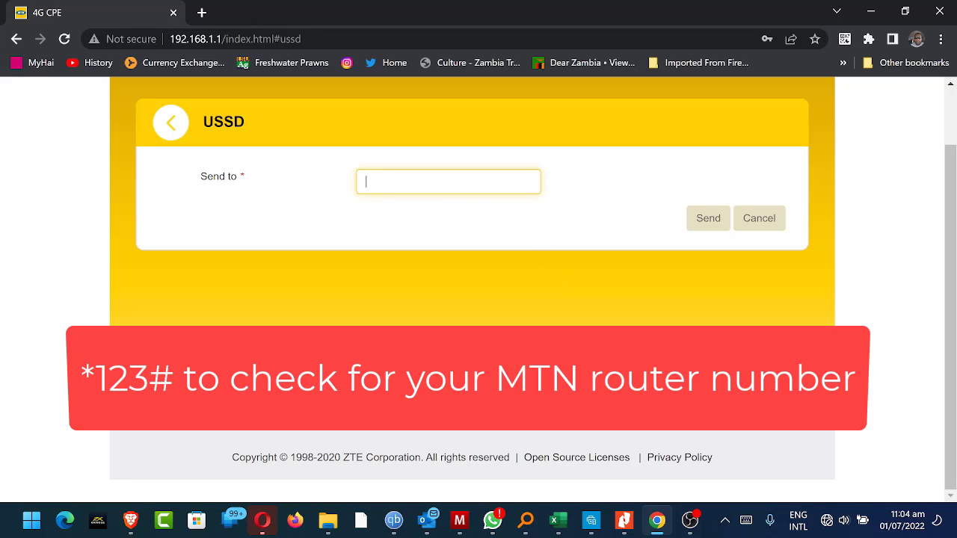
pyautogui.write('*123')
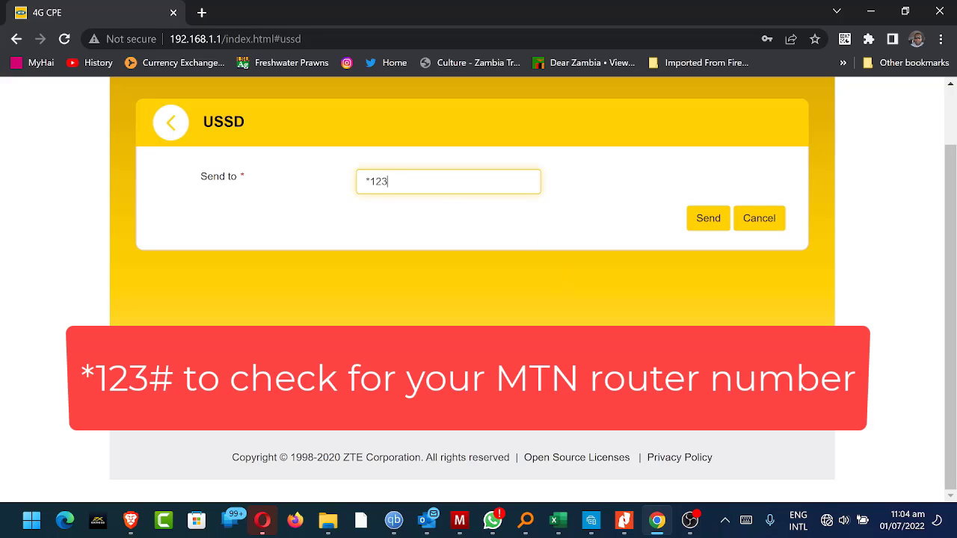
pyautogui.write('#')
pyautogui.click(703, 219)
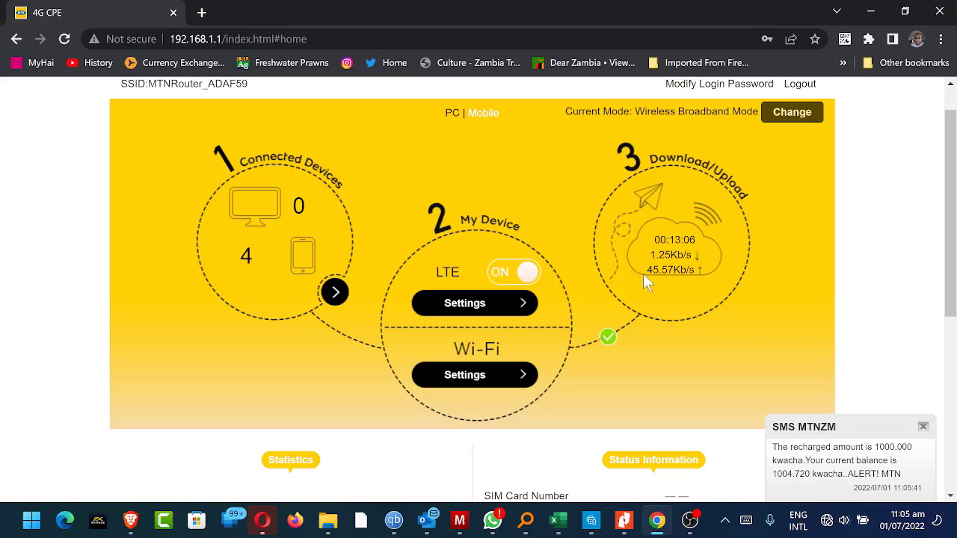
# Open the USSD page again and send *117# to bring up the MTN Bundles options.
pyautogui.scroll(-4, 647, 282)
pyautogui.scroll(-1, 650, 282)
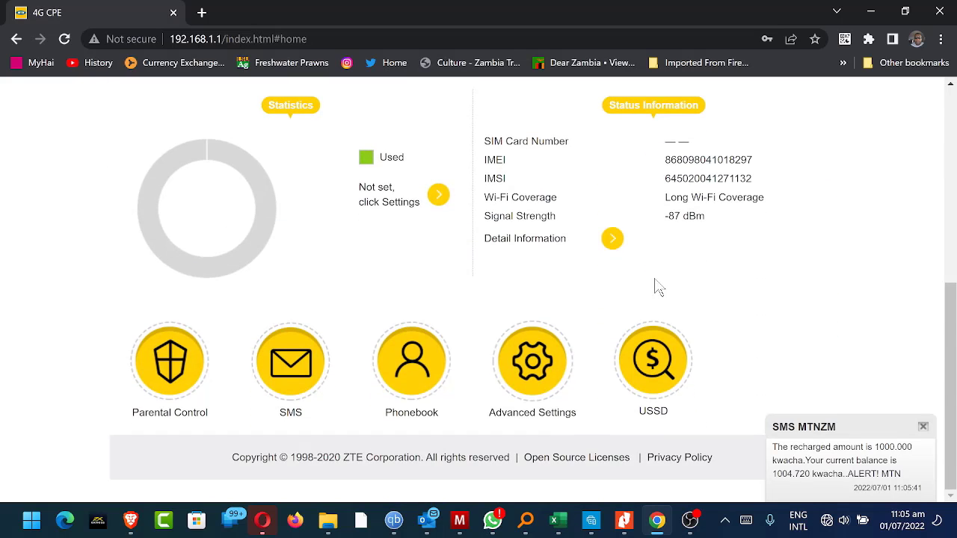
pyautogui.click(668, 378)
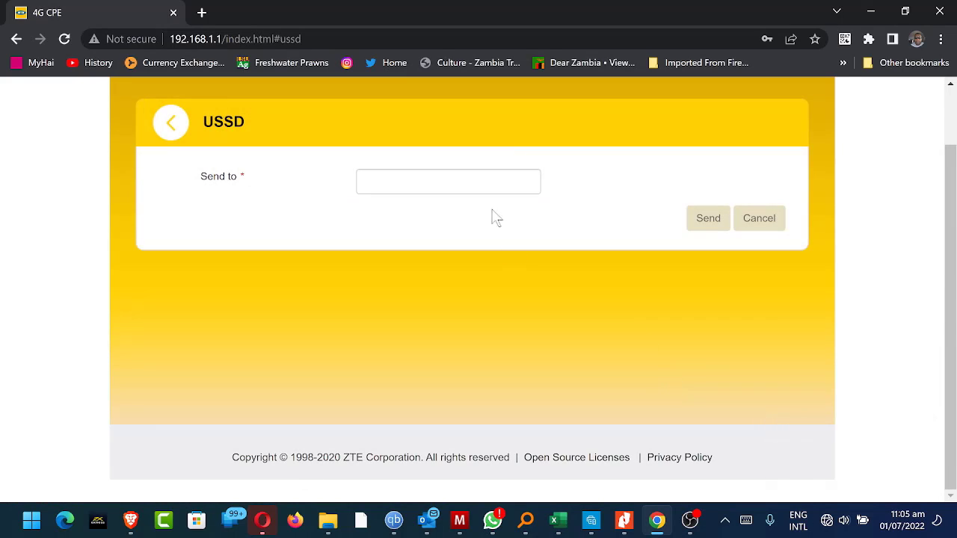
pyautogui.click(464, 182)
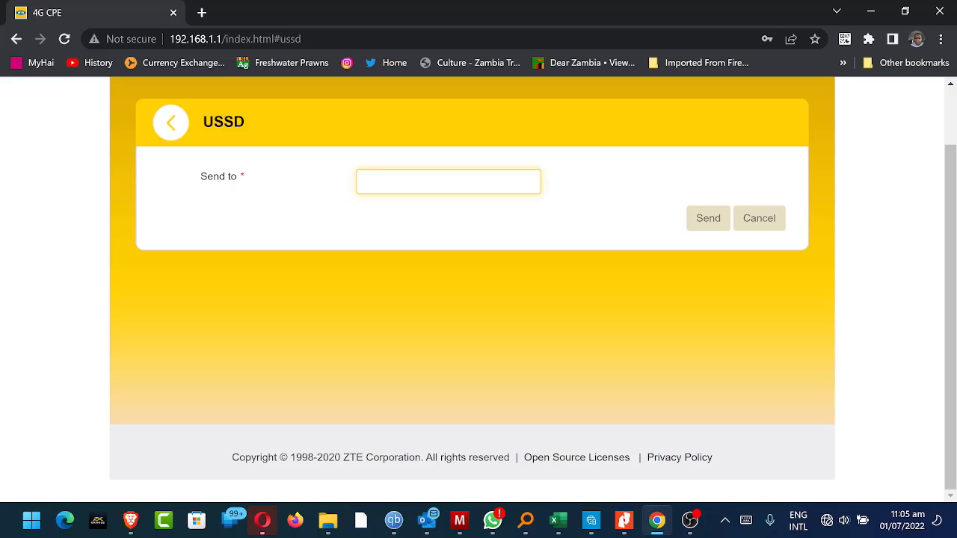
pyautogui.write('*117#')
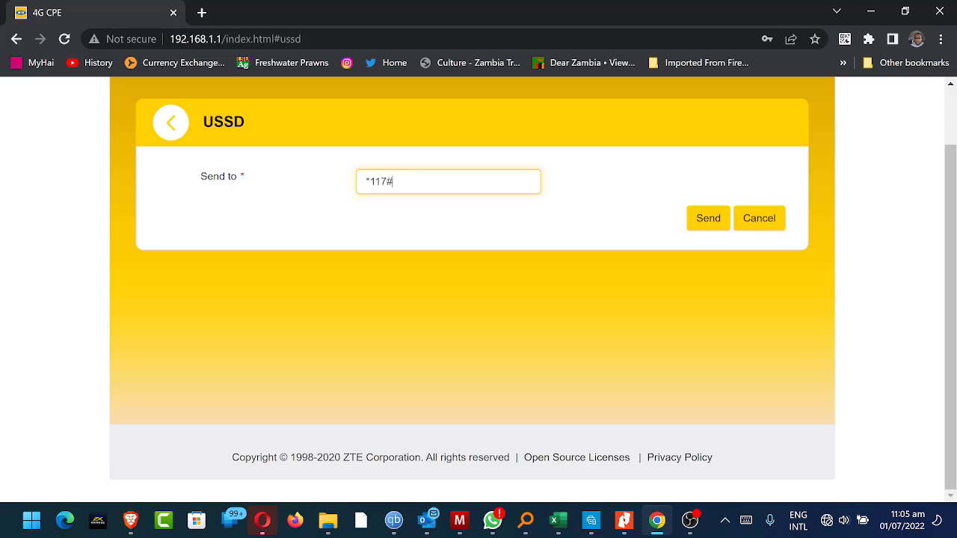
pyautogui.click(714, 218)
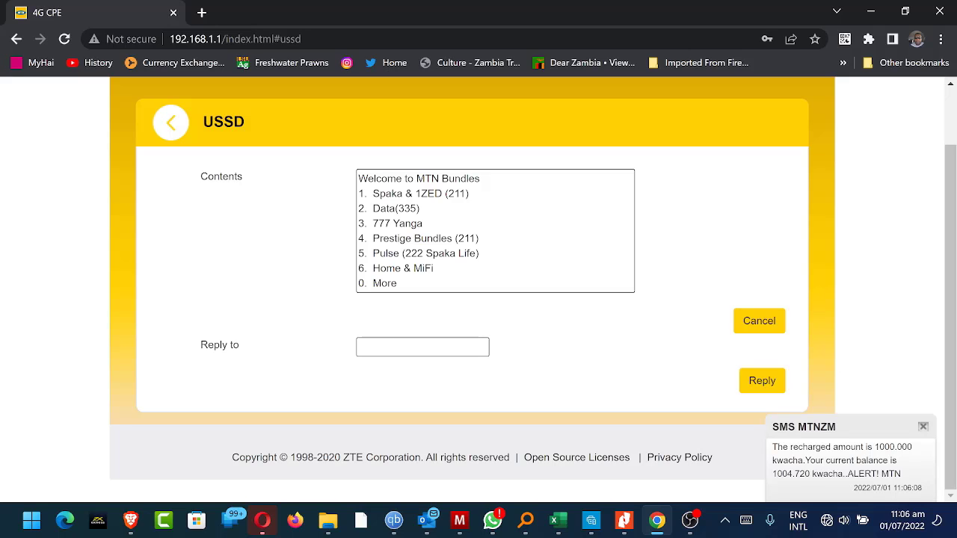
# Buy a Blaze Unbundled Internet bundle for self, replying 6 for Home & MiFi, 3 for Blaze Unbundled Internet and 1 for self.
pyautogui.click(403, 345)
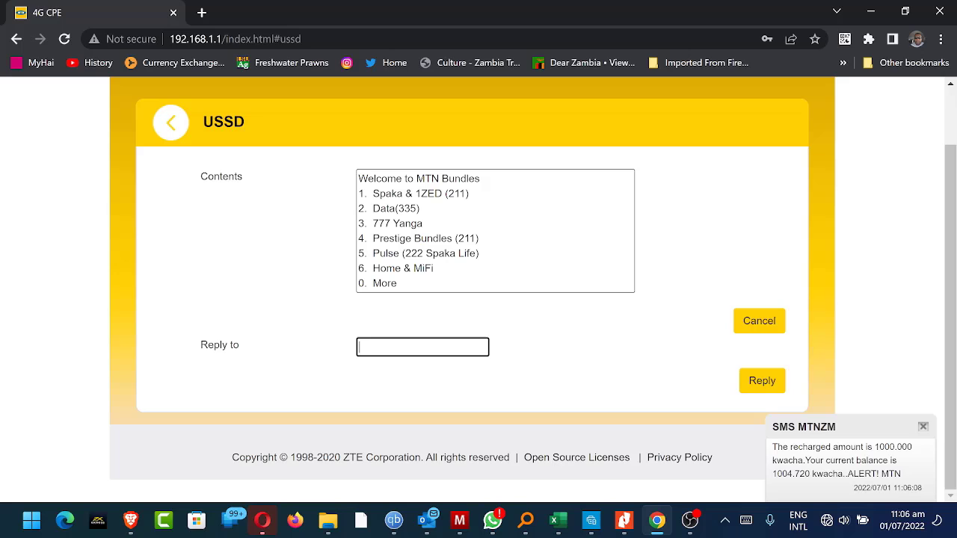
pyautogui.write('6')
pyautogui.press('Return')
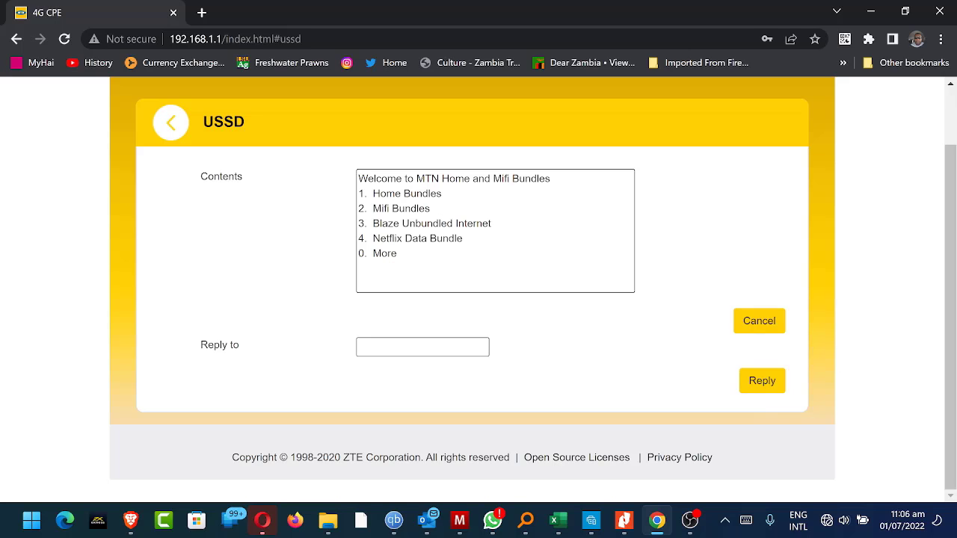
pyautogui.click(436, 346)
pyautogui.write('3')
pyautogui.press('Return')
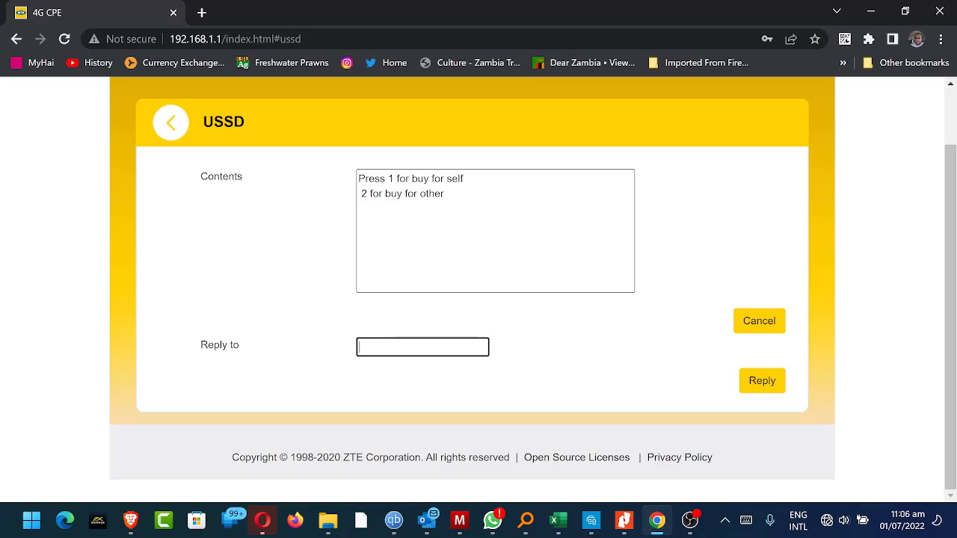
pyautogui.write('1')
pyautogui.press('Return')
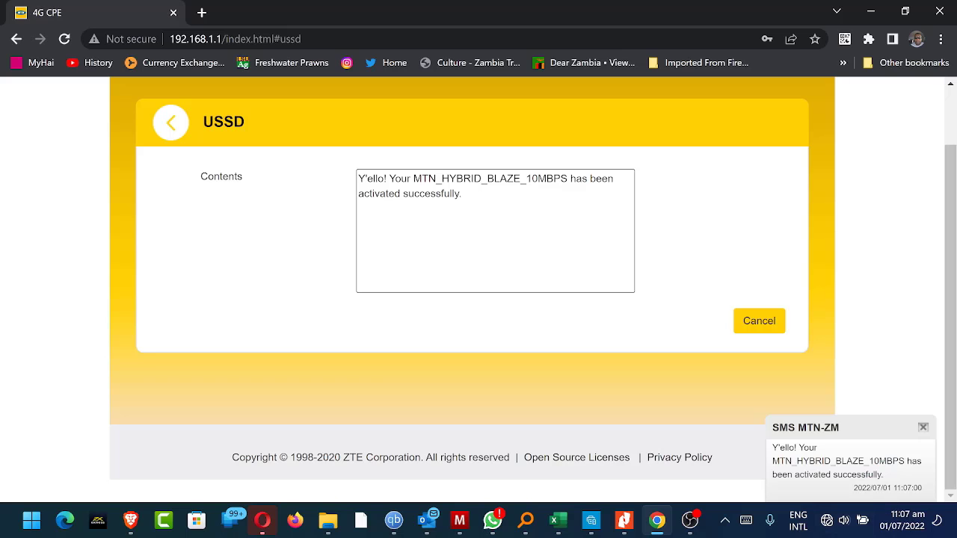
# Check the router's SMS inbox for the bundle activation message, and return to the home page.
pyautogui.click(171, 122)
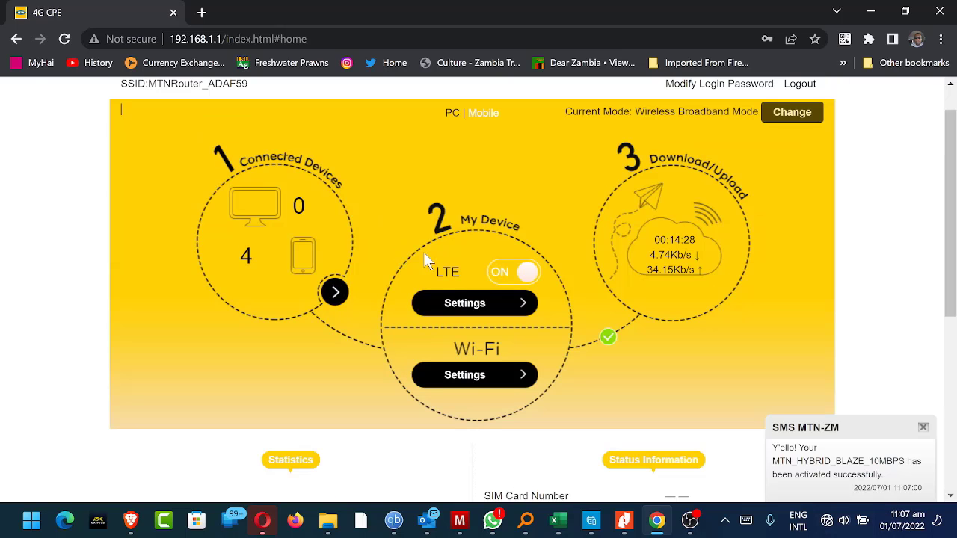
pyautogui.scroll(-5, 459, 292)
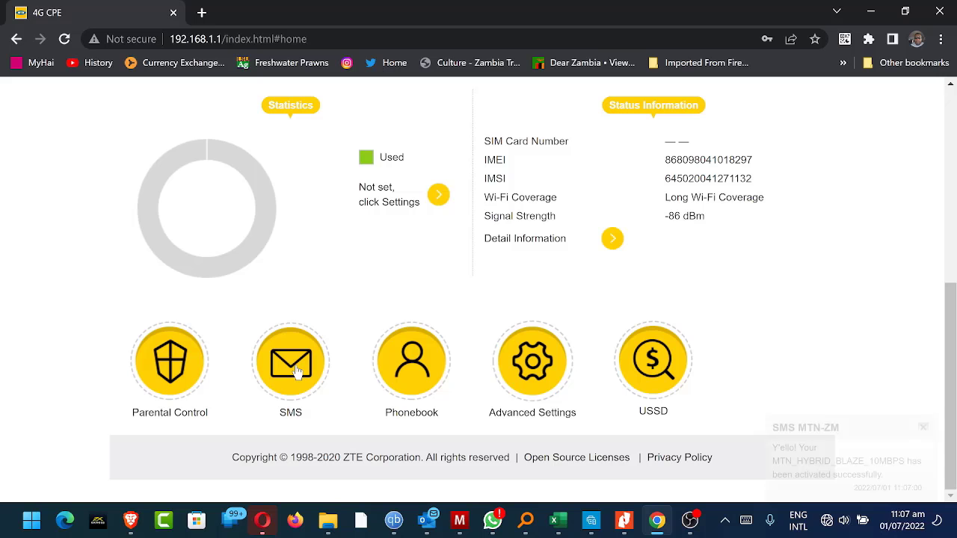
pyautogui.click(294, 376)
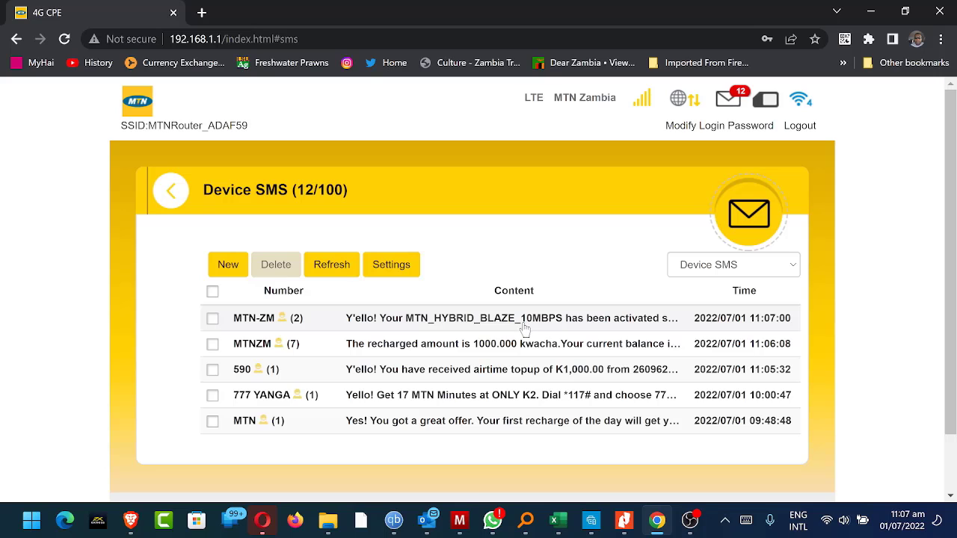
pyautogui.hotkey('alt', 'Left')
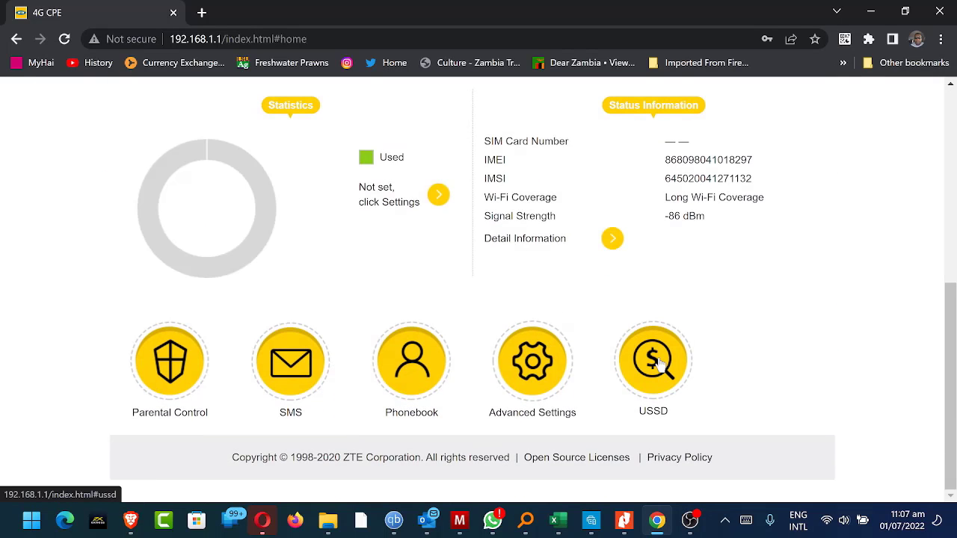
# Send the USSD code *114# to check the account balance, dismissing the alert and resending the code.
pyautogui.click(658, 362)
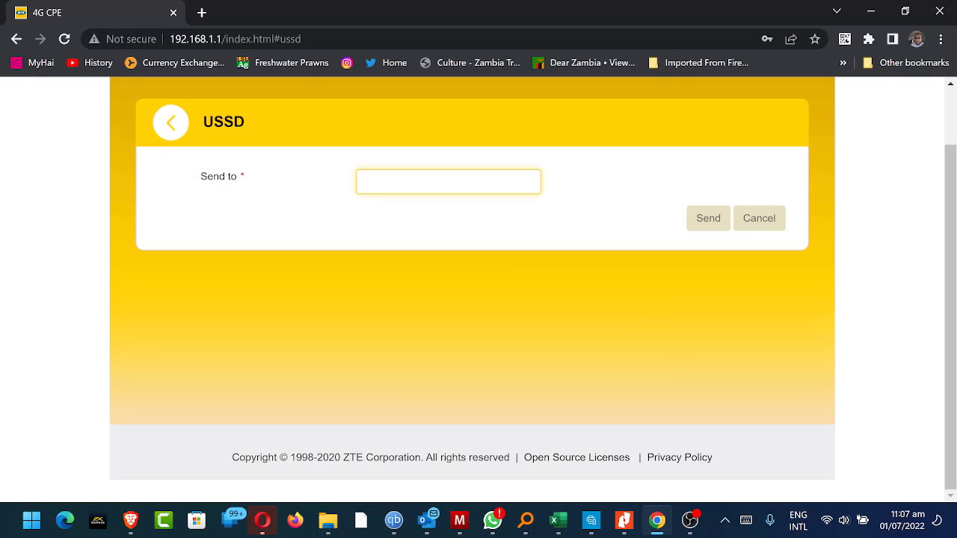
pyautogui.write('*114#')
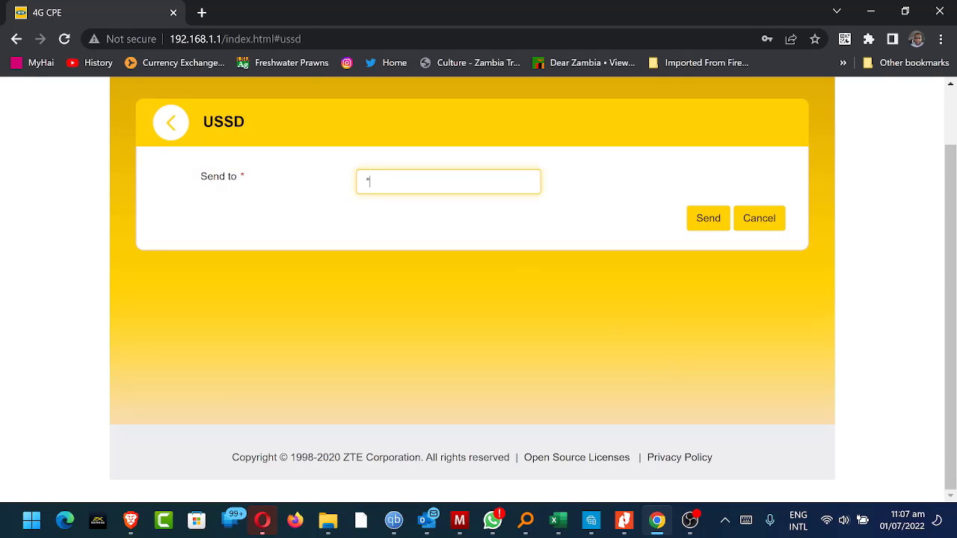
pyautogui.click(706, 217)
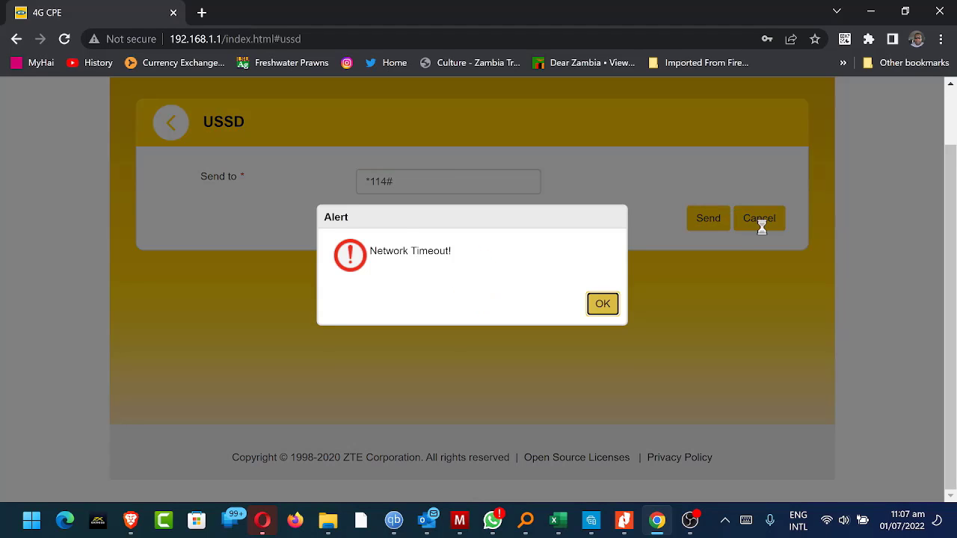
pyautogui.click(594, 303)
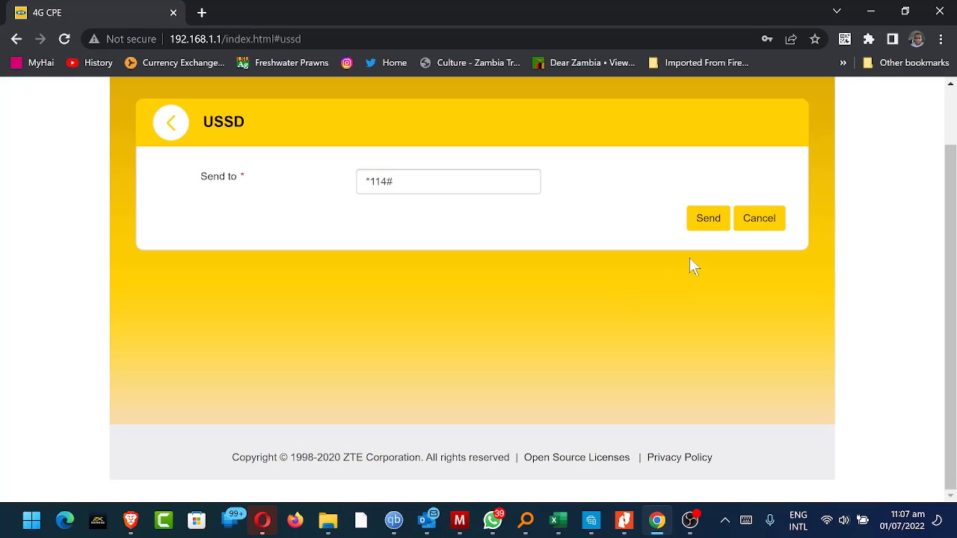
pyautogui.click(711, 221)
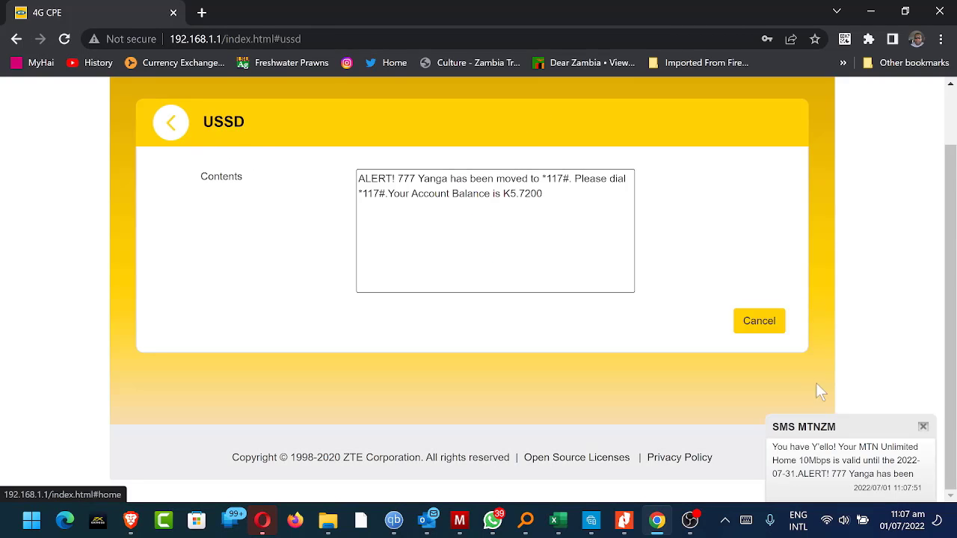
# Open the MTNZM conversation in the router's SMS inbox and read its most recent message.
pyautogui.click(163, 126)
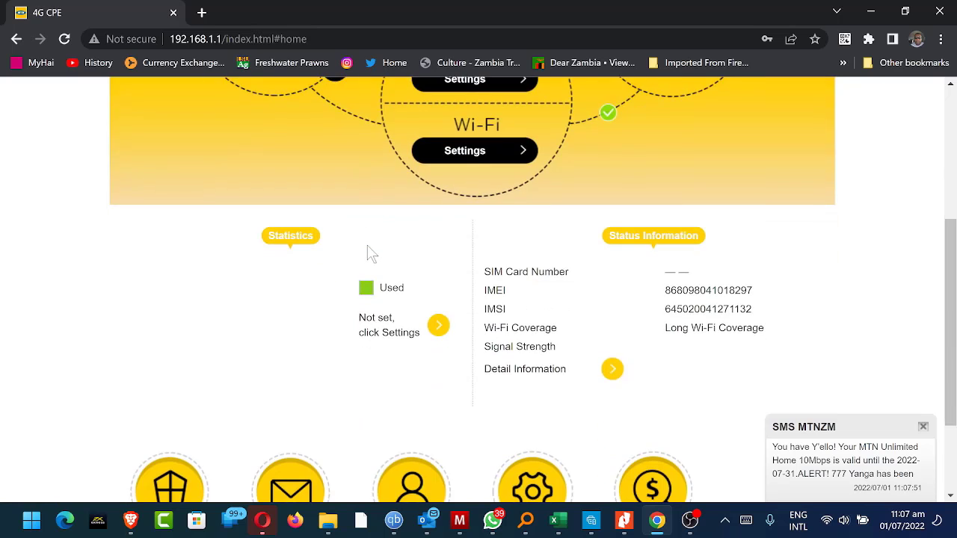
pyautogui.click(299, 374)
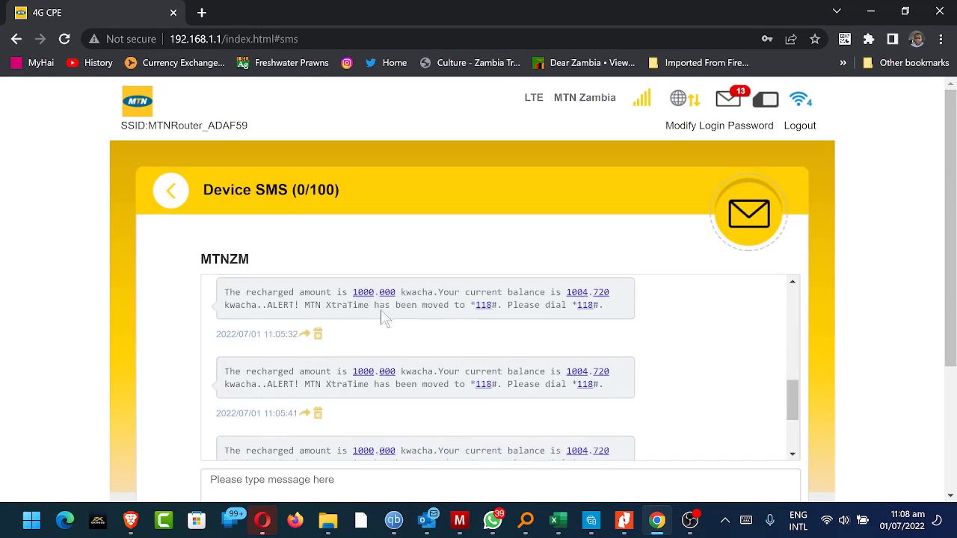
pyautogui.scroll(-2, 566, 380)
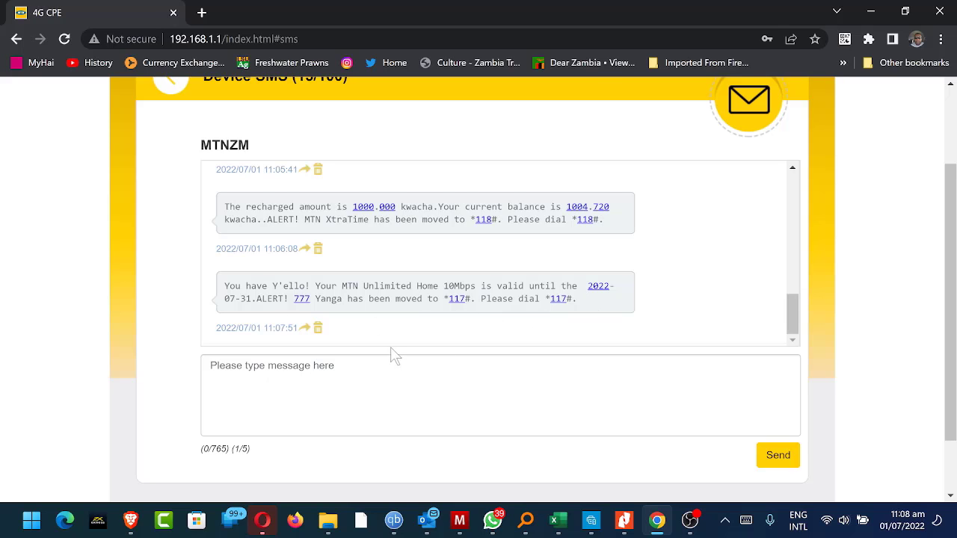
# Launch the Speedtest app and start an internet speed test.
pyautogui.press('super')
pyautogui.write('speed')
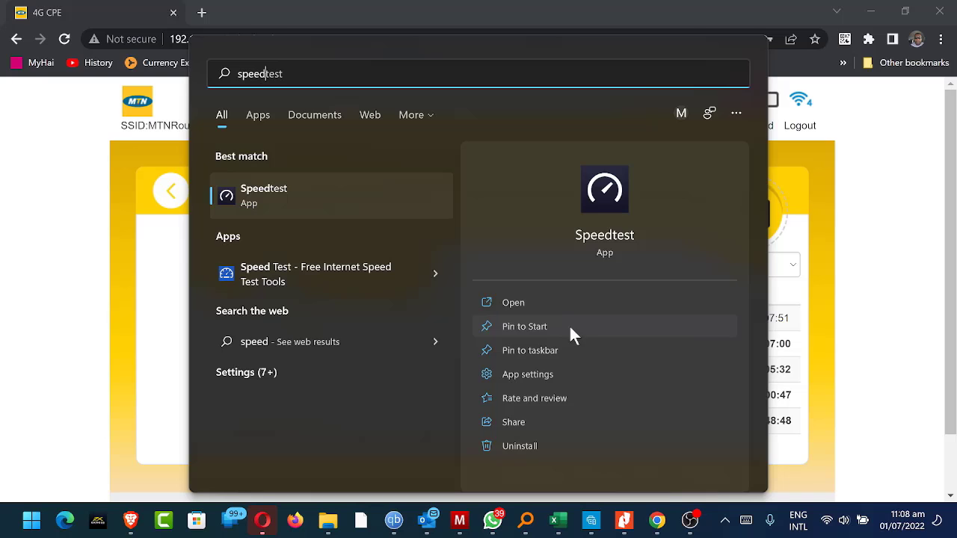
pyautogui.click(513, 303)
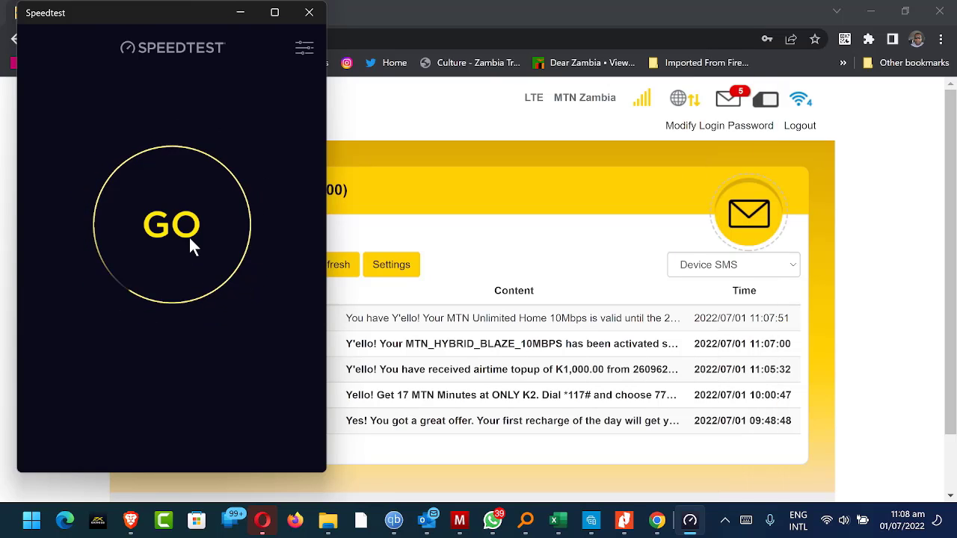
pyautogui.click(189, 238)
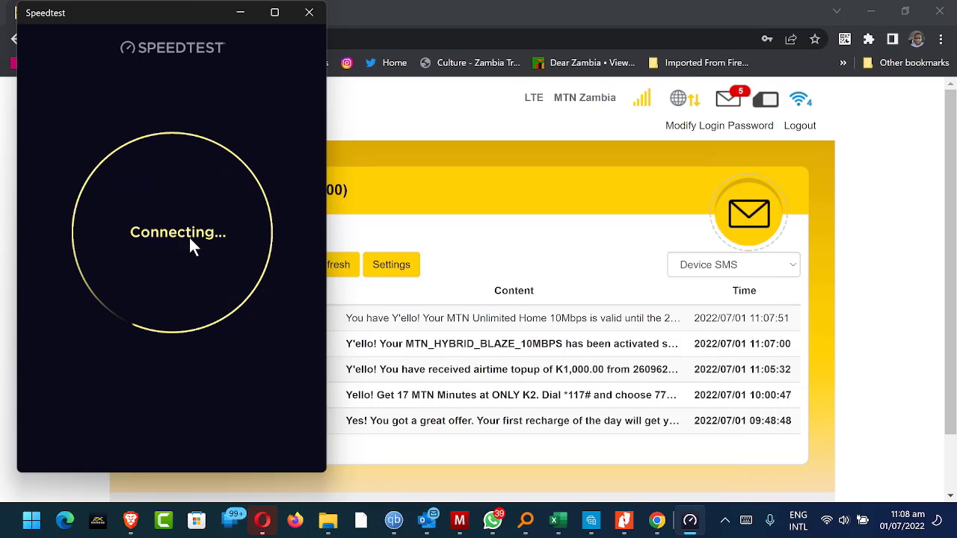